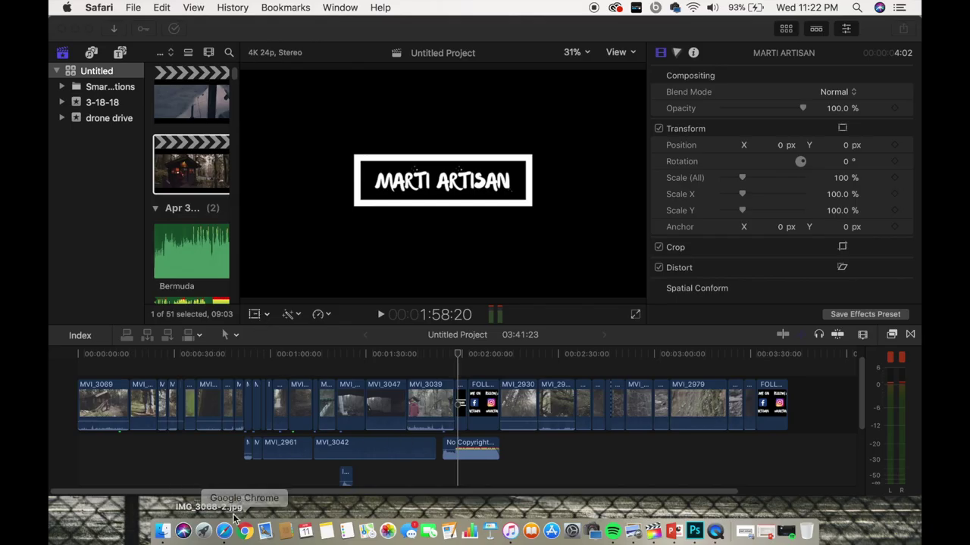
Step: Search Google for 'technicolor cinestyle' in Safari and open the Cinestyle Download | Technicolor result
click(225, 530)
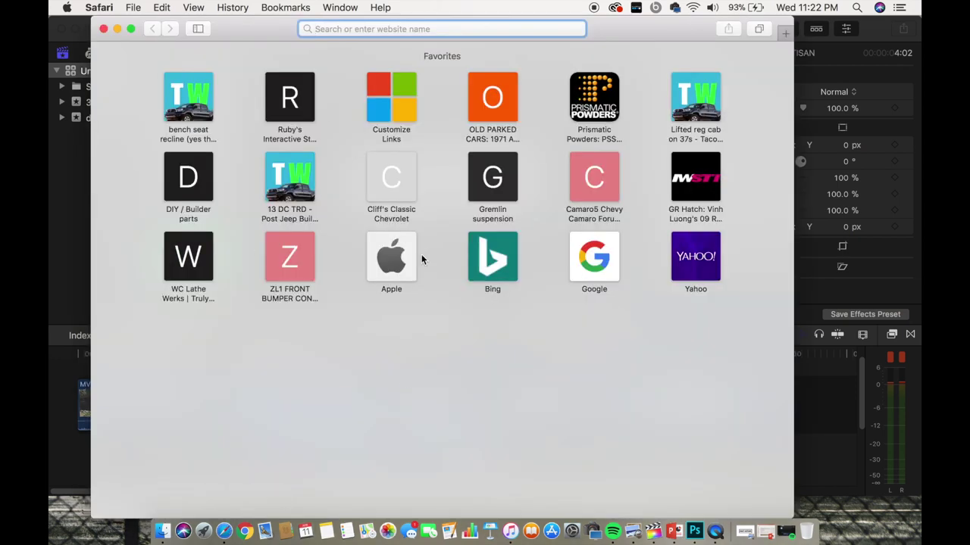
text(technicolor cinestyle)
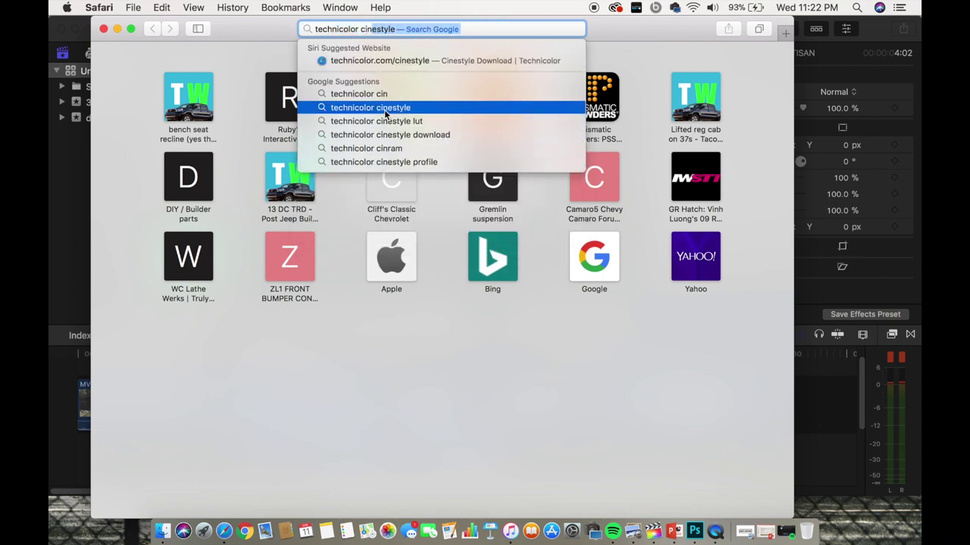
click(384, 109)
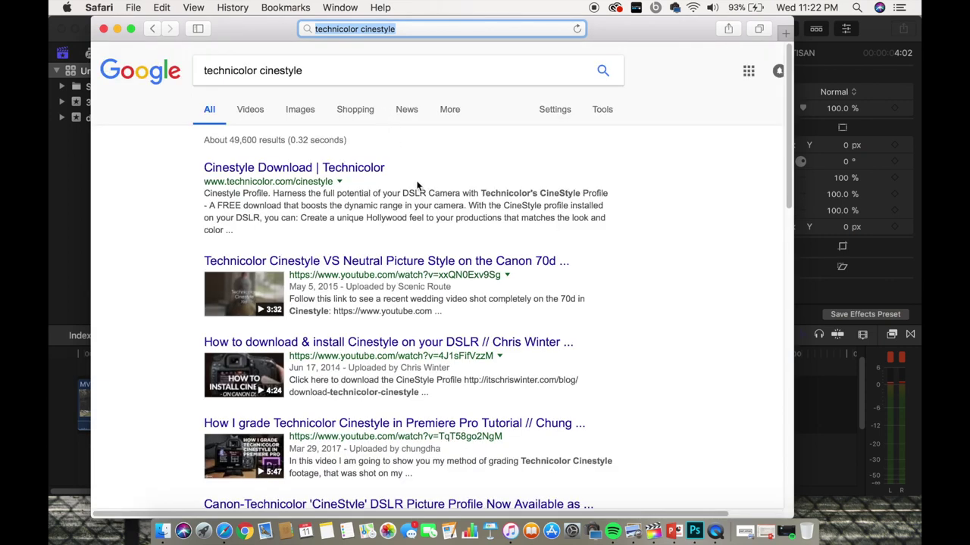
click(293, 174)
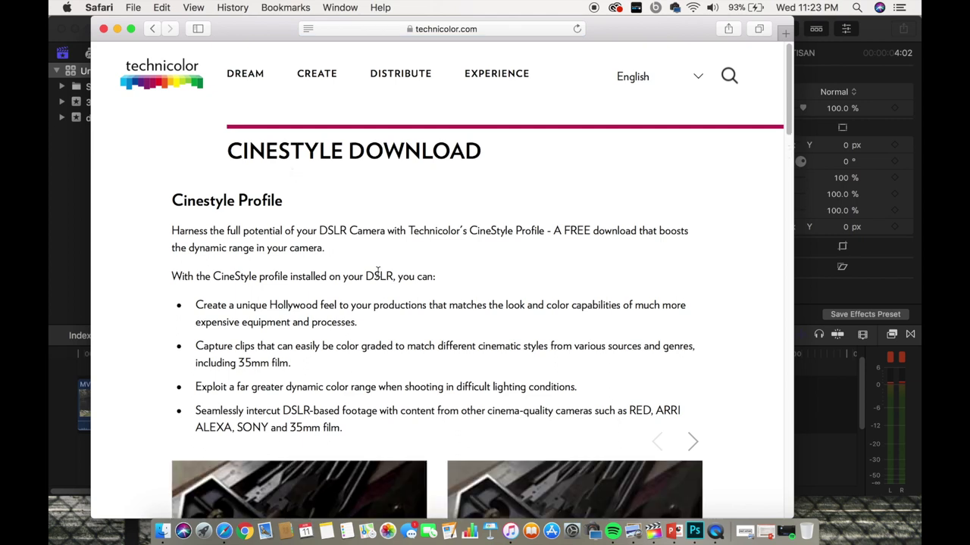
Step: Scroll through the CineStyle page's profile comparison, download form and FAQ
scroll(377, 271, down, 10)
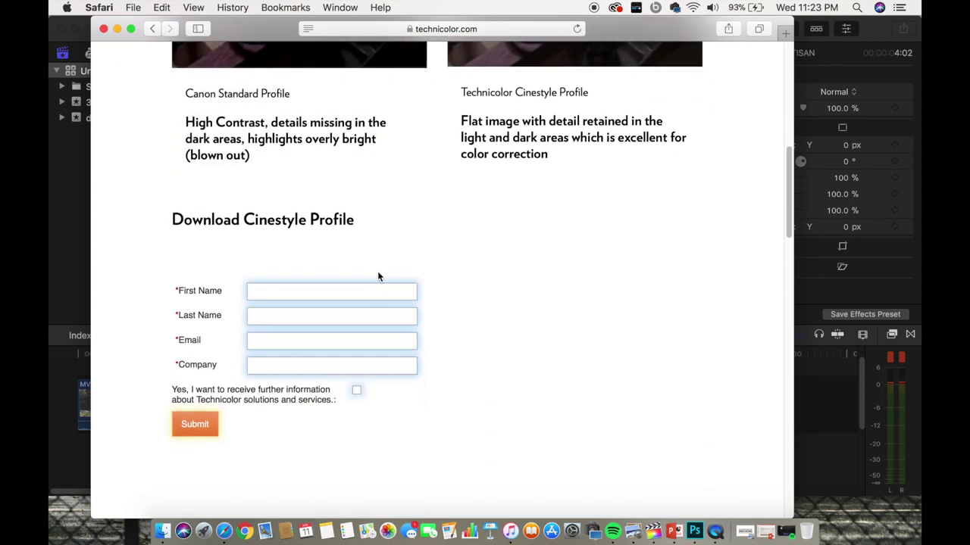
scroll(379, 277, down, 3)
scroll(378, 275, up, 9)
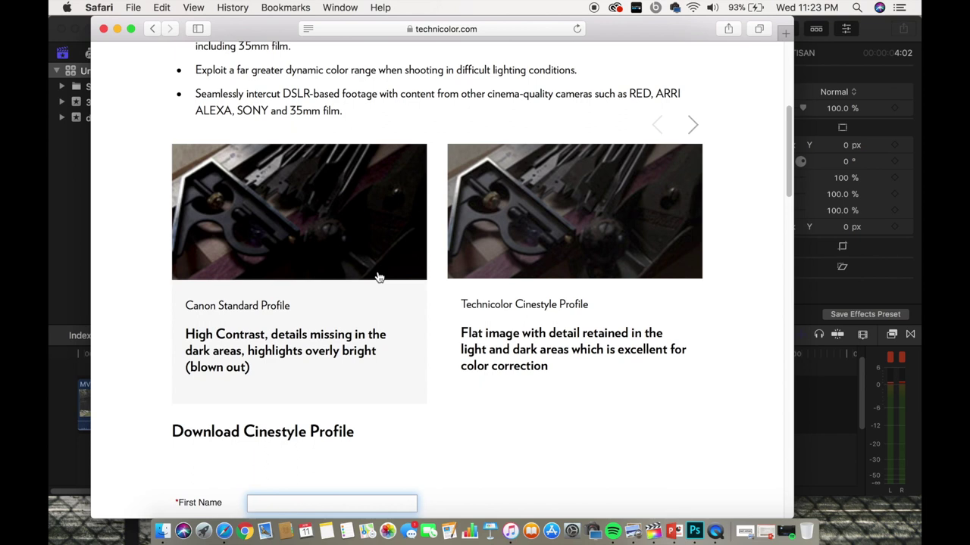
scroll(378, 276, up, 7)
scroll(379, 277, down, 20)
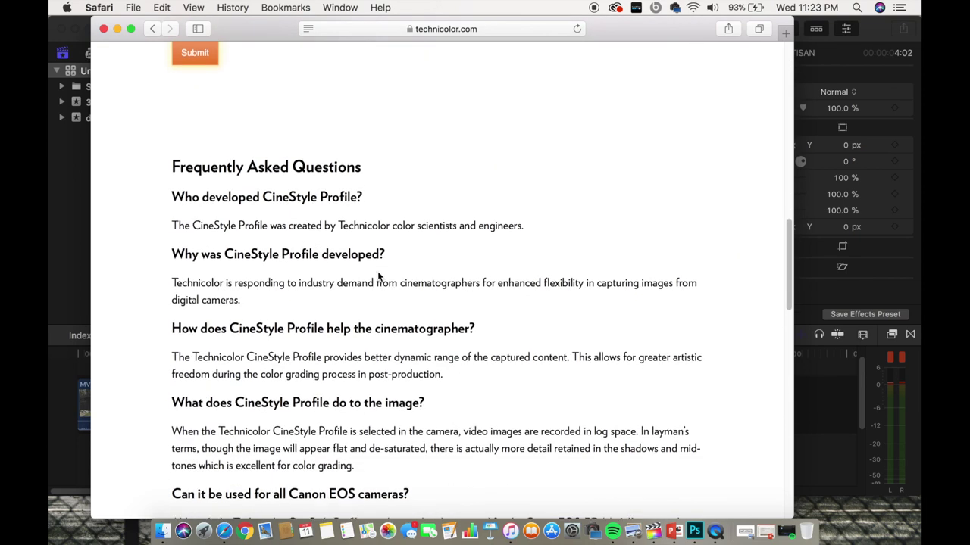
scroll(377, 273, down, 6)
scroll(356, 275, up, 1)
scroll(339, 277, down, 2)
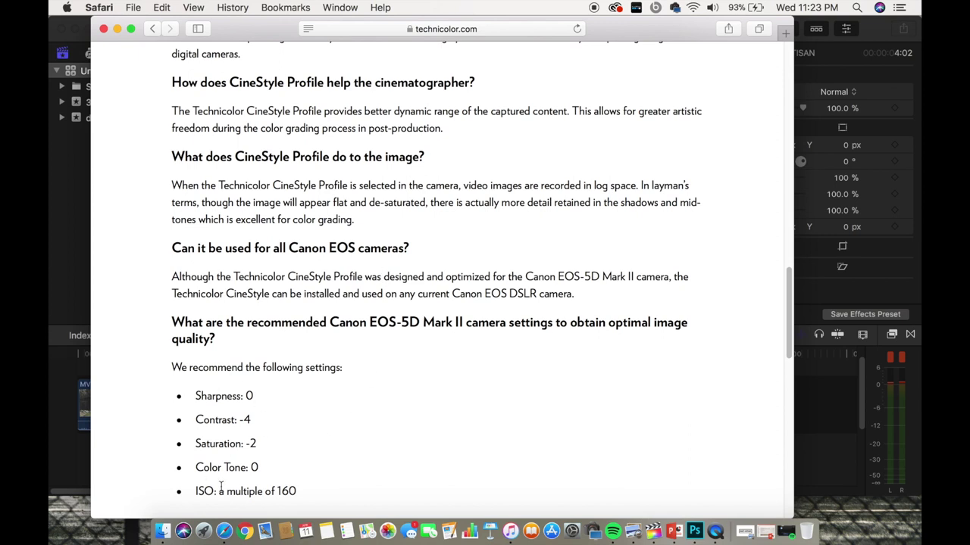
scroll(277, 485, down, 2)
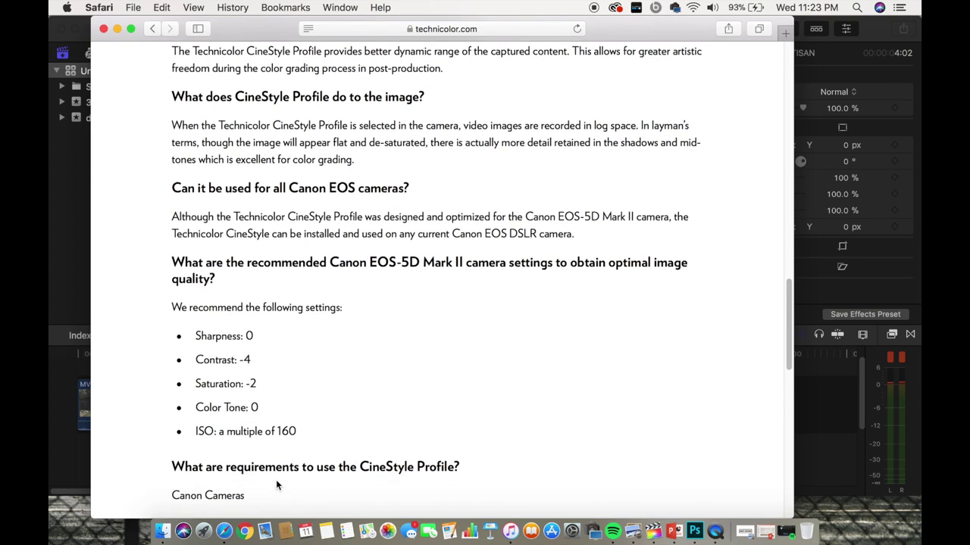
scroll(310, 310, up, 10)
scroll(246, 345, up, 3)
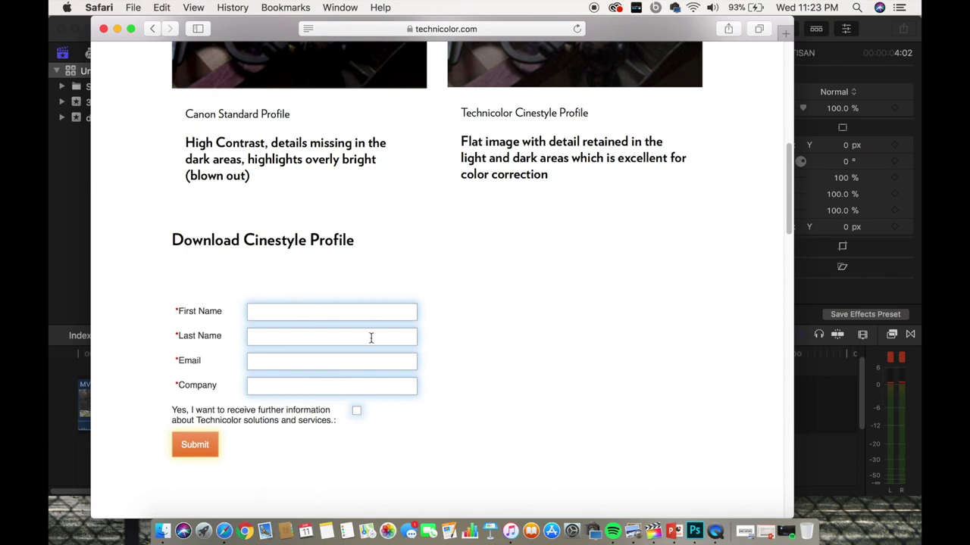
Step: Search 'canon eos utility 6d' and open Canon USA's EOS 6D Mark II support page to Drivers & Downloads
click(209, 446)
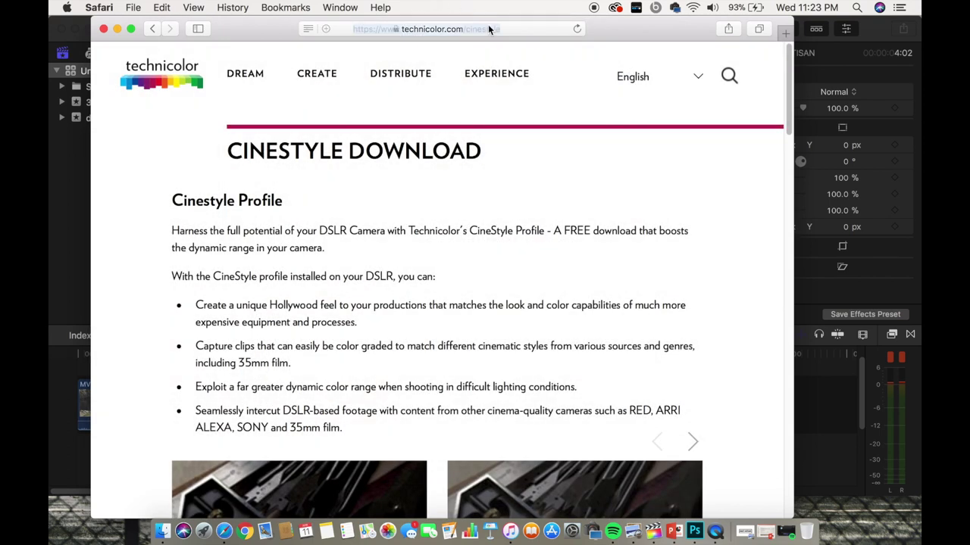
click(489, 29)
key(BackSpace)
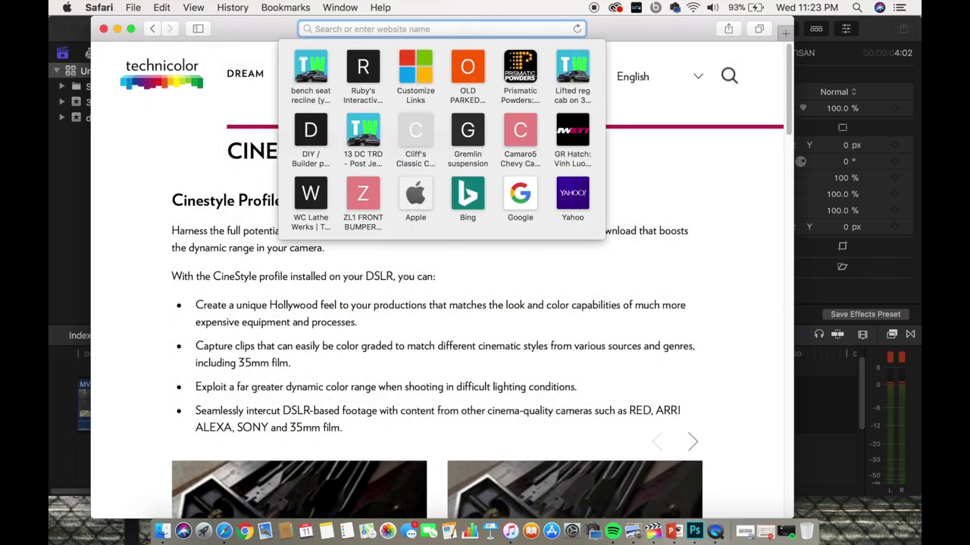
text(canonon)
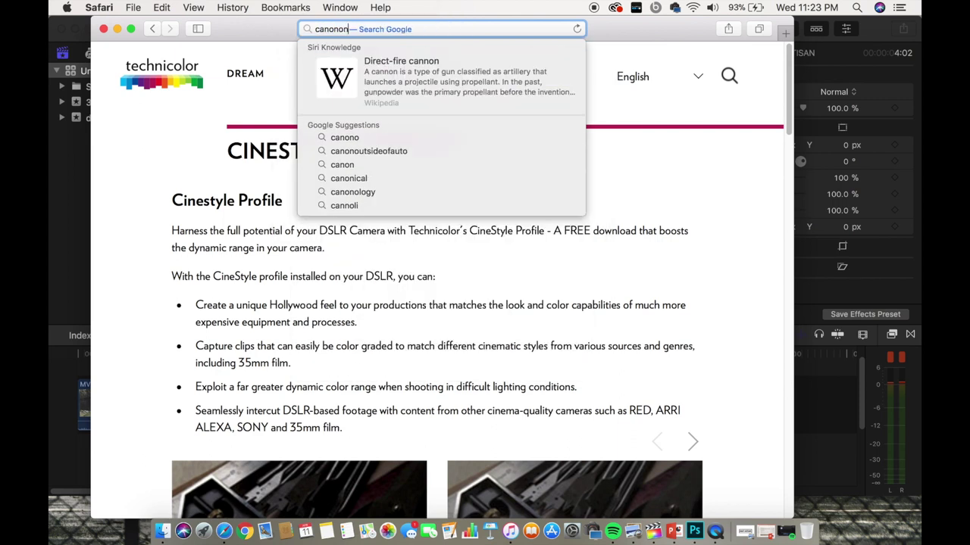
key(BackSpace)
key(BackSpace)
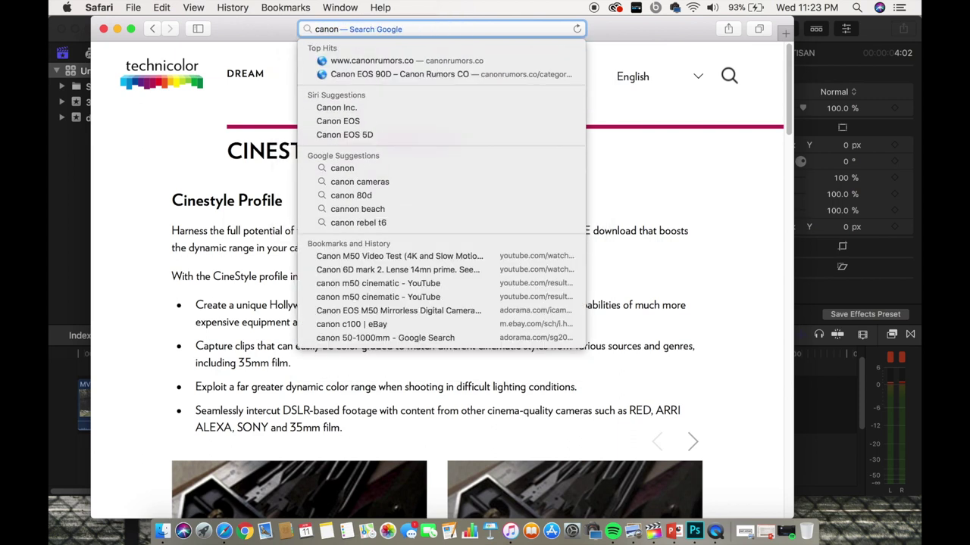
text(eos u)
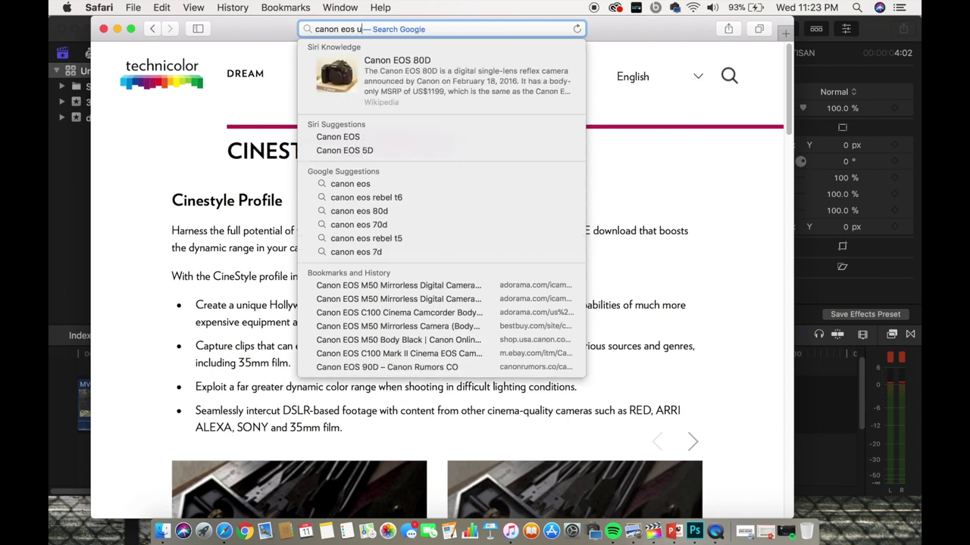
text(tility)
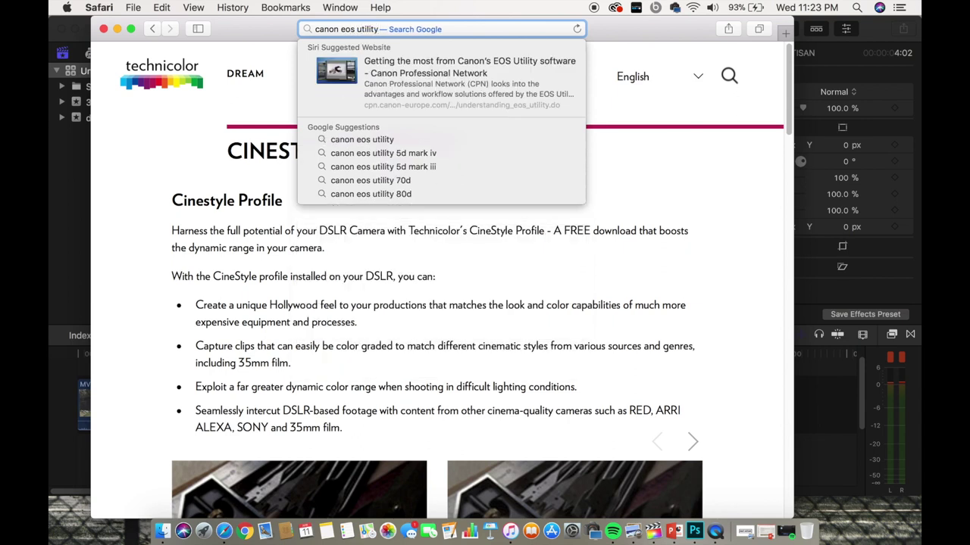
text( 6d mark ii)
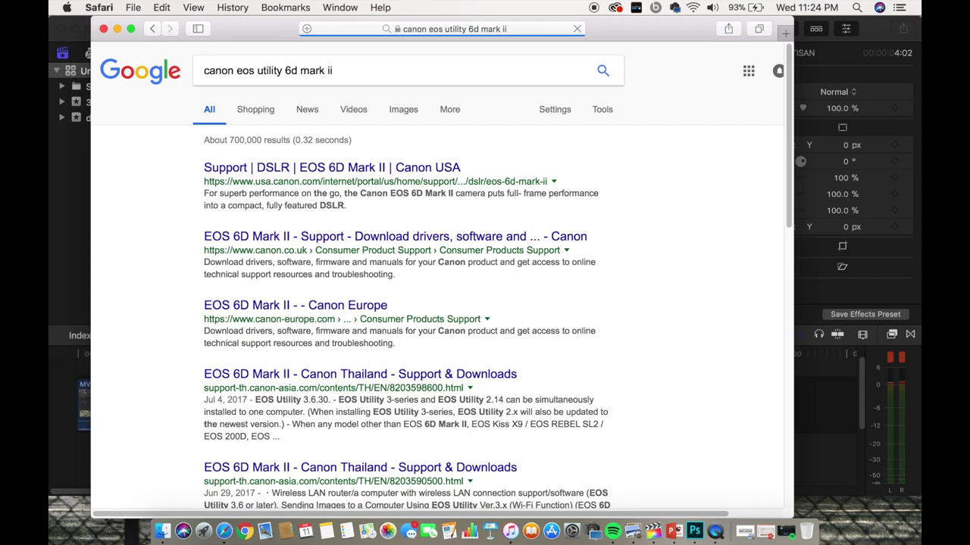
click(321, 171)
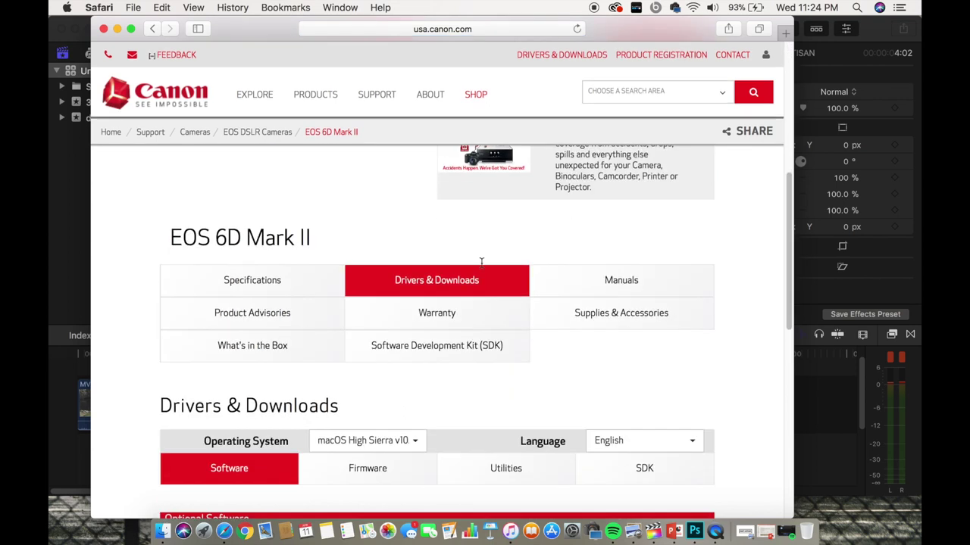
scroll(481, 265, down, 4)
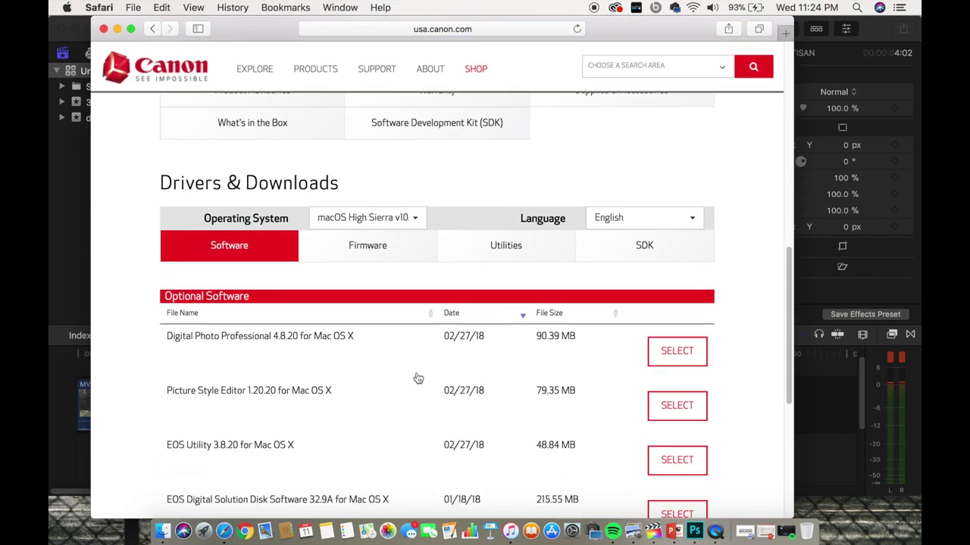
scroll(418, 377, down, 2)
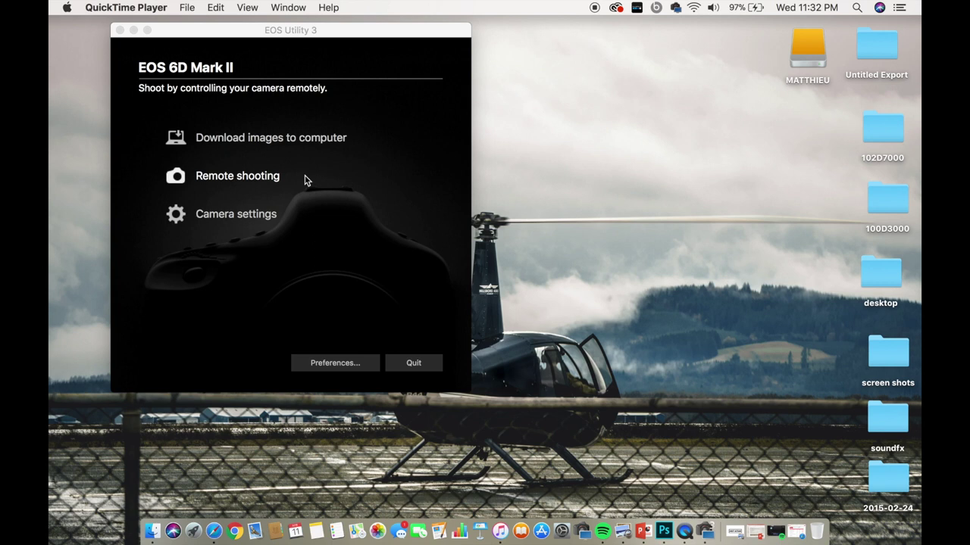
Step: In EOS Utility remote shooting, switch the picture style from Neutral to User Def. 1 and open Register User Defined style
click(253, 182)
click(251, 182)
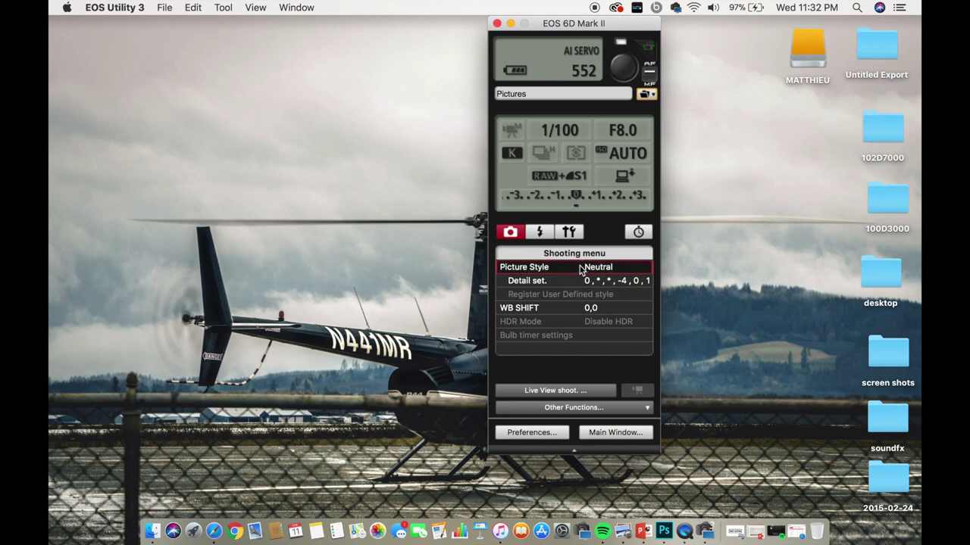
click(581, 271)
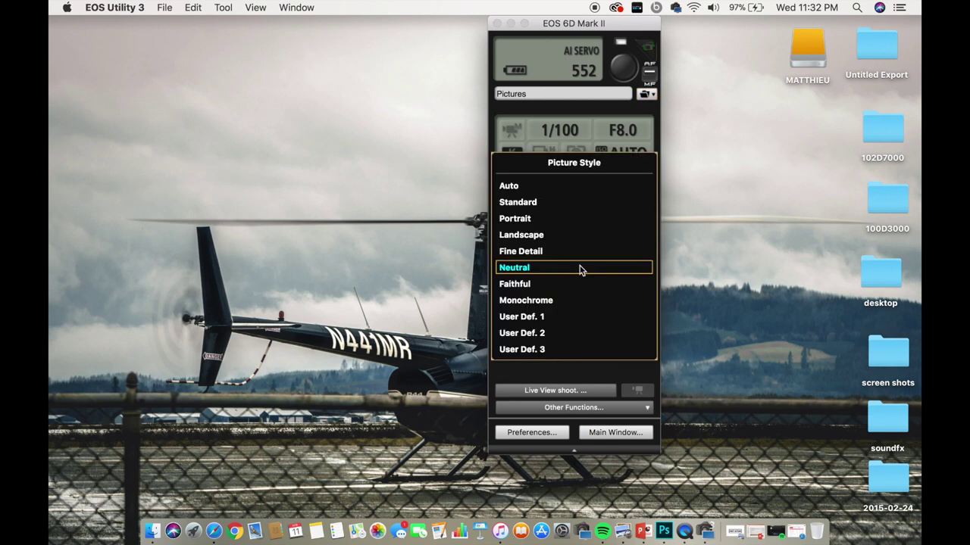
click(573, 317)
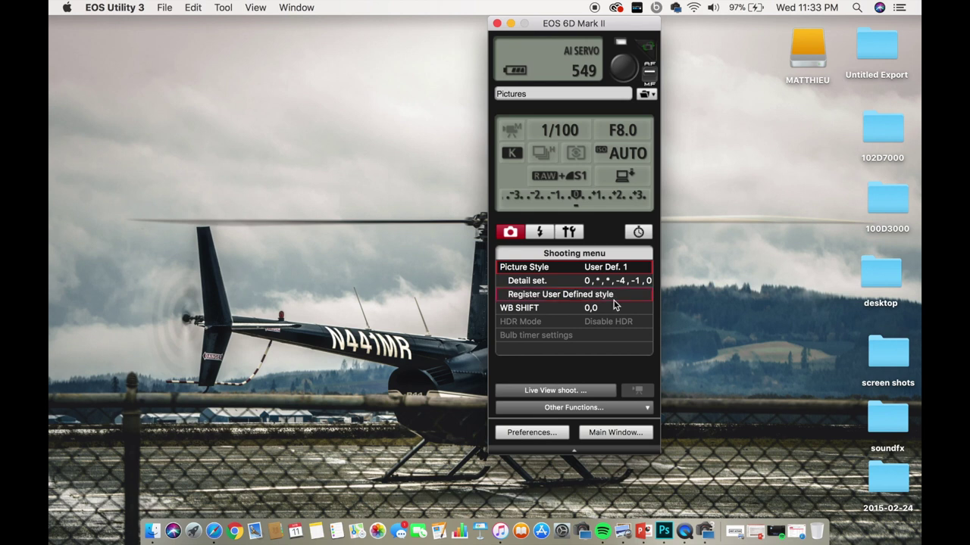
click(597, 295)
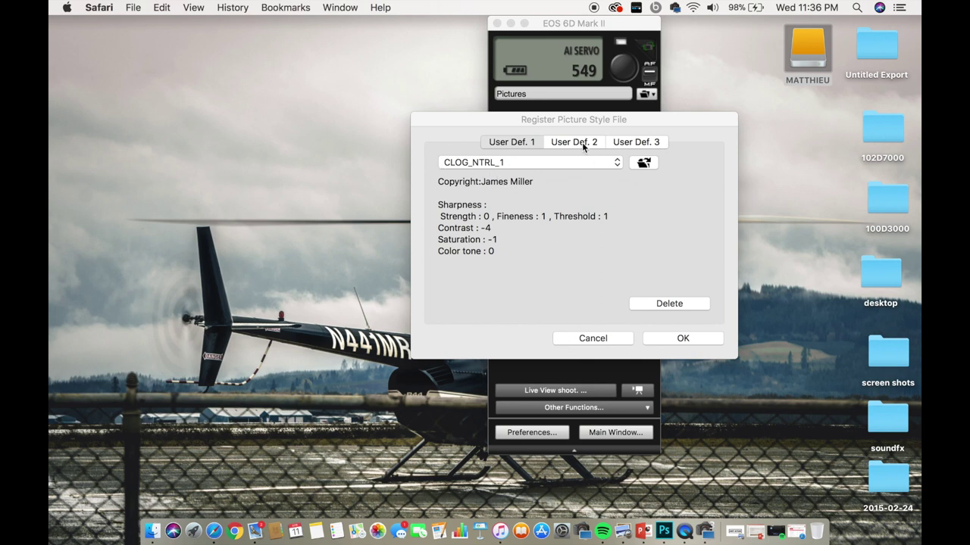
Step: Check the styles assigned to User Def. 2 and User Def. 3, then return to User Def. 1
click(589, 146)
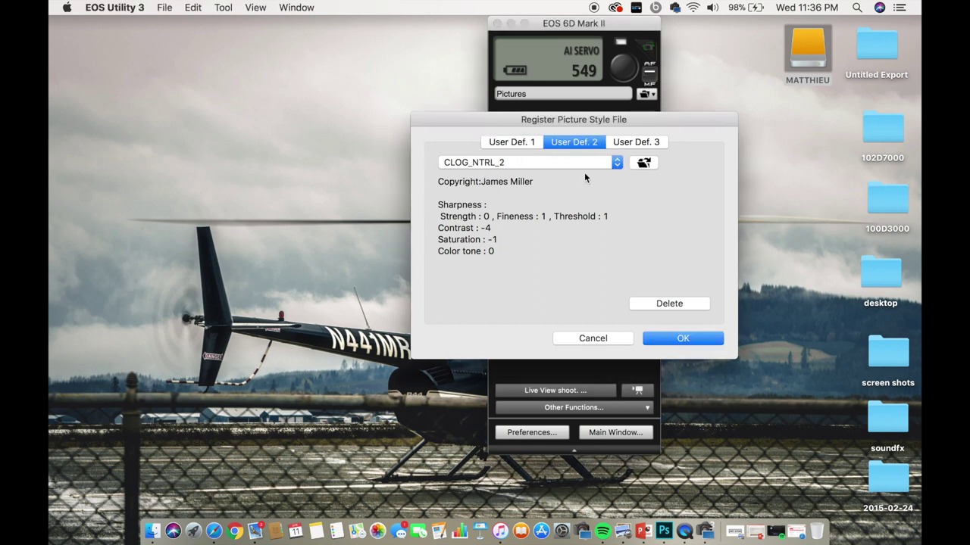
click(649, 143)
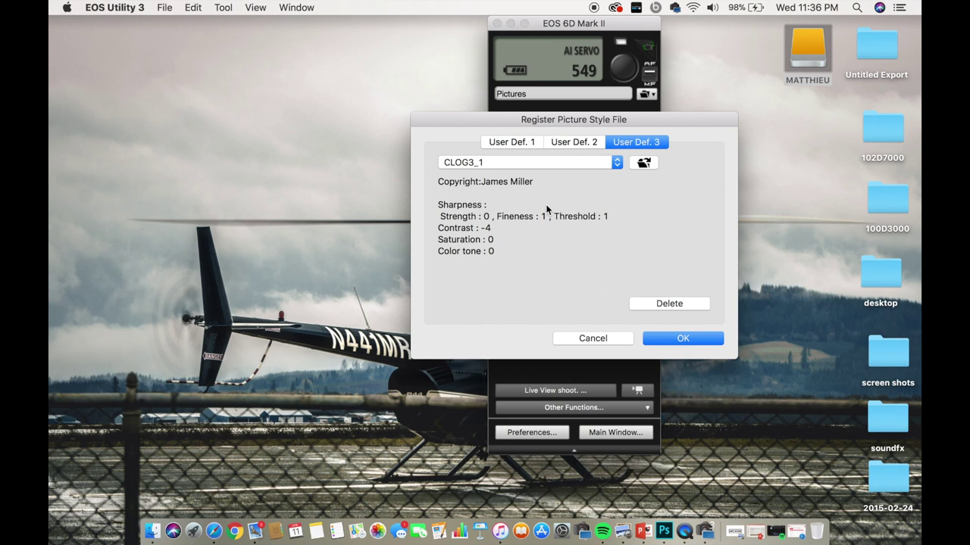
click(515, 141)
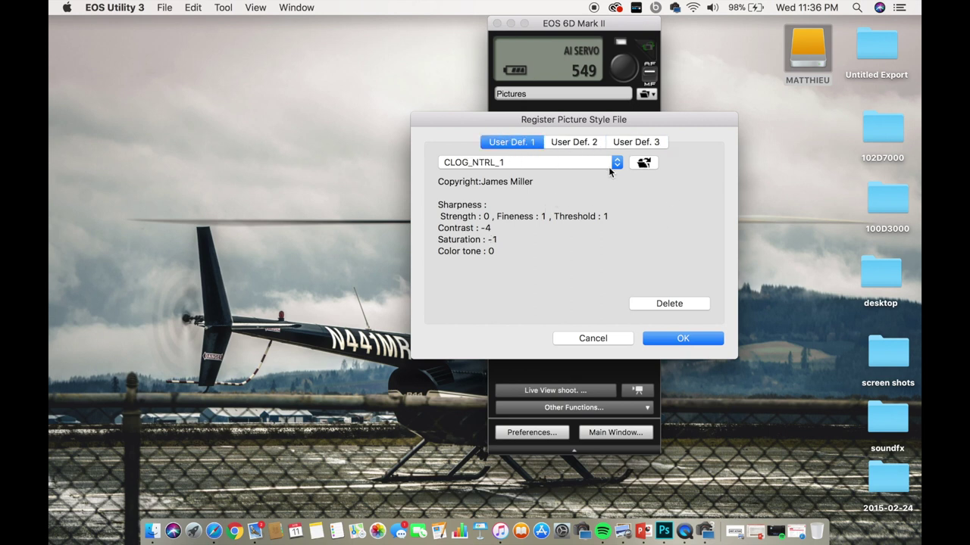
Step: Load CLOG_Neutral_v1.0.pf3 into User Def. 1, confirm with OK, and close the camera window
click(644, 163)
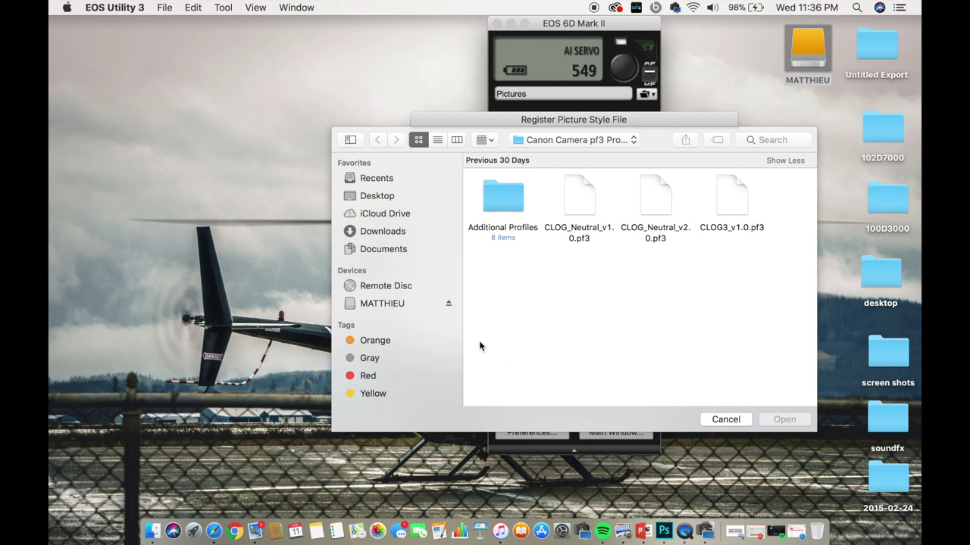
double_click(583, 188)
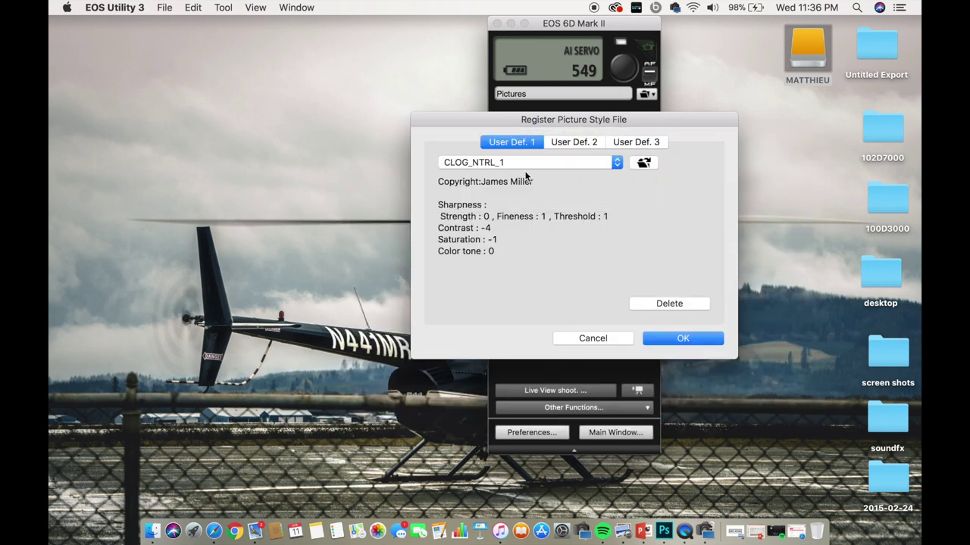
click(695, 338)
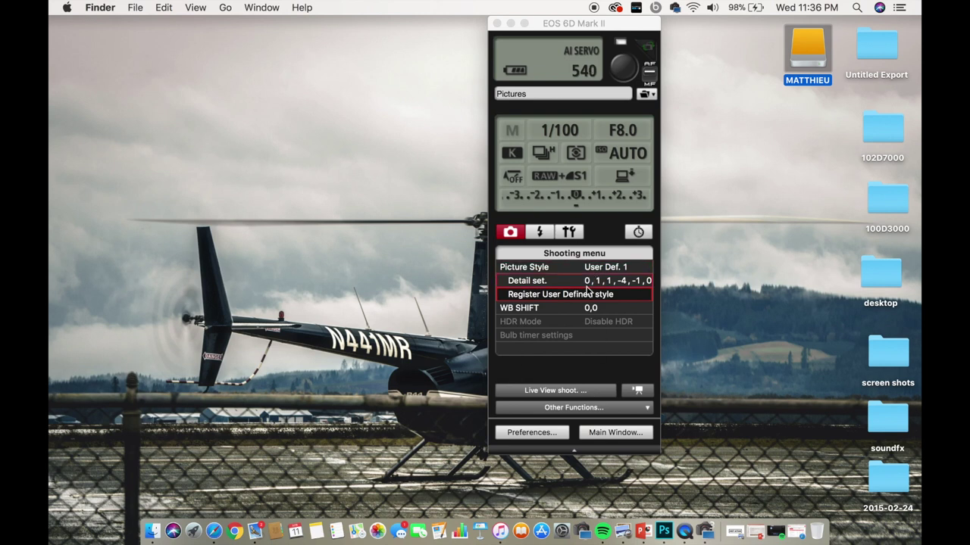
click(530, 25)
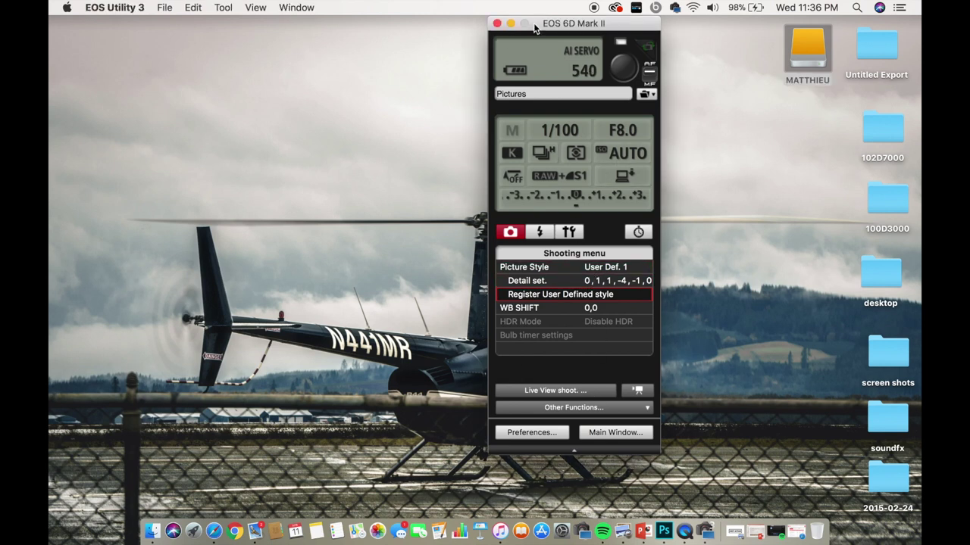
click(496, 24)
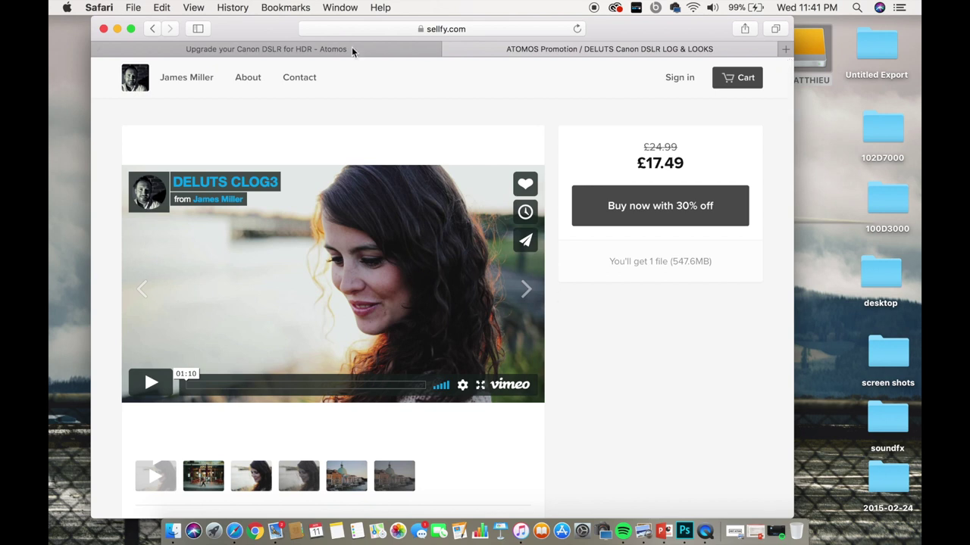
Step: Cycle through the DELUTS gallery samples (Venice, portraits), ending on the Yo! Sushi storefront image
click(216, 479)
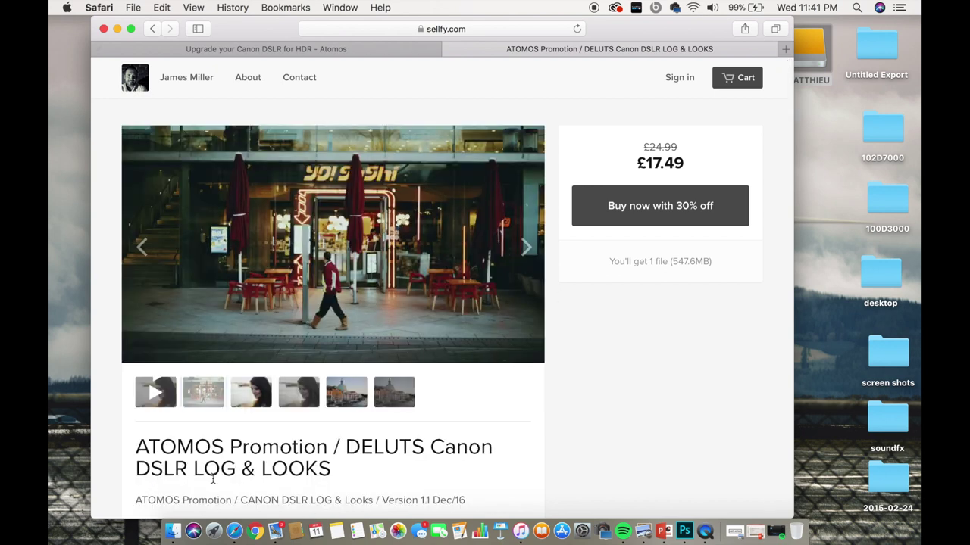
click(262, 396)
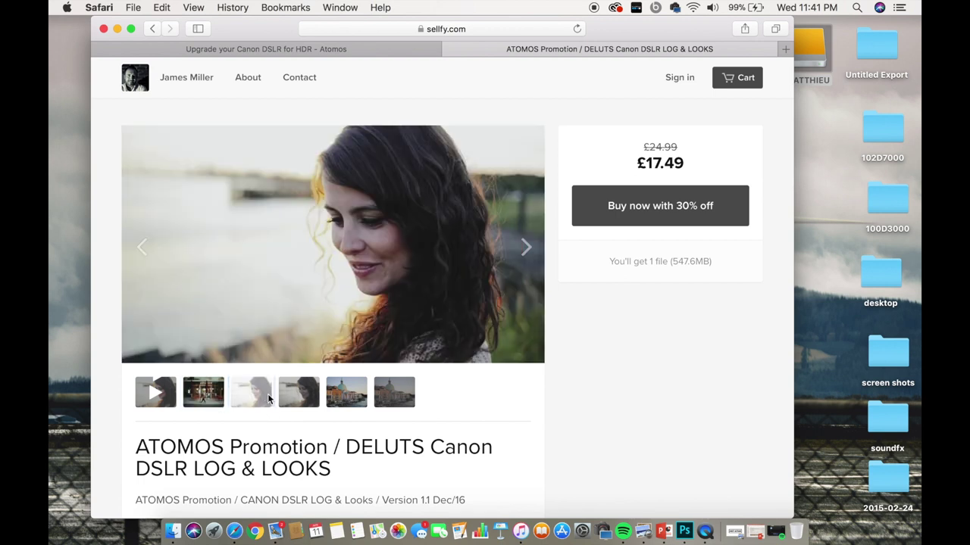
click(315, 394)
click(366, 391)
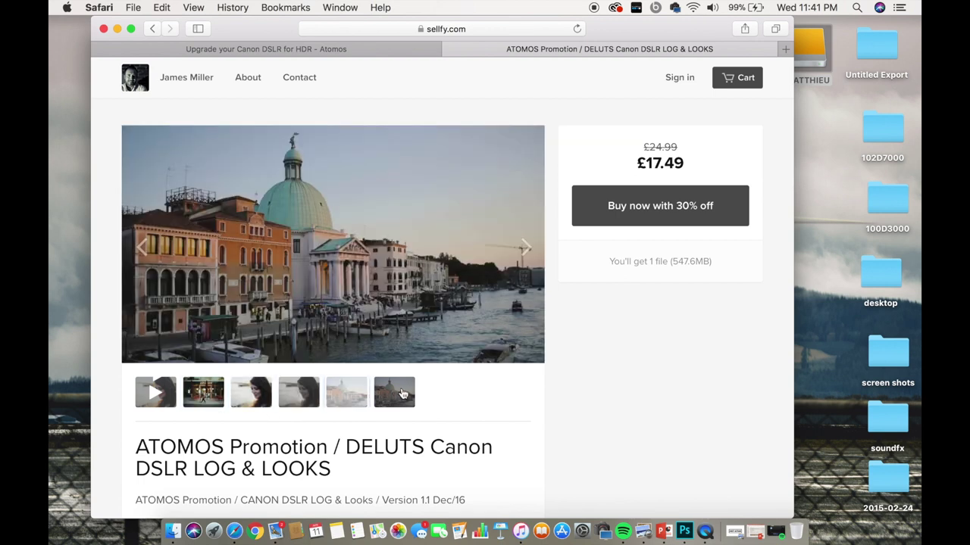
click(403, 395)
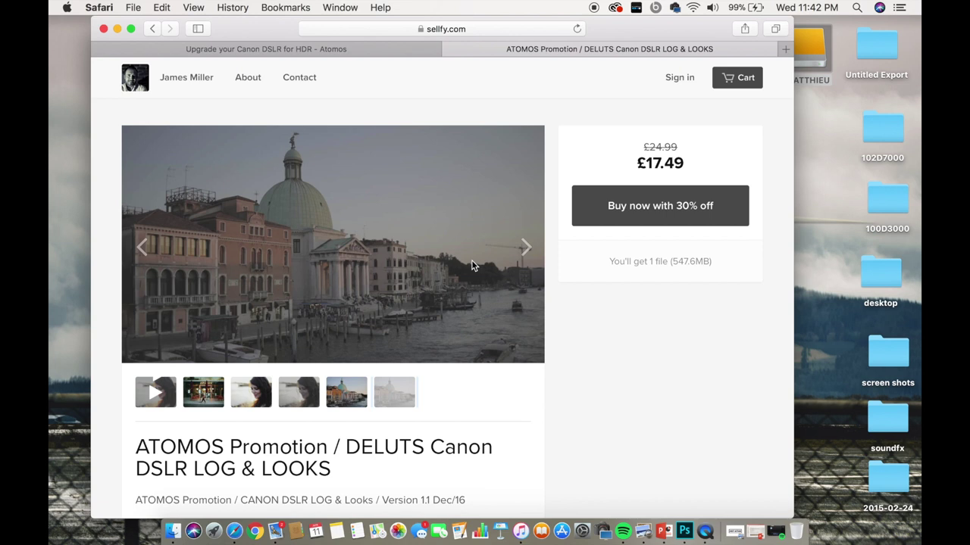
click(356, 392)
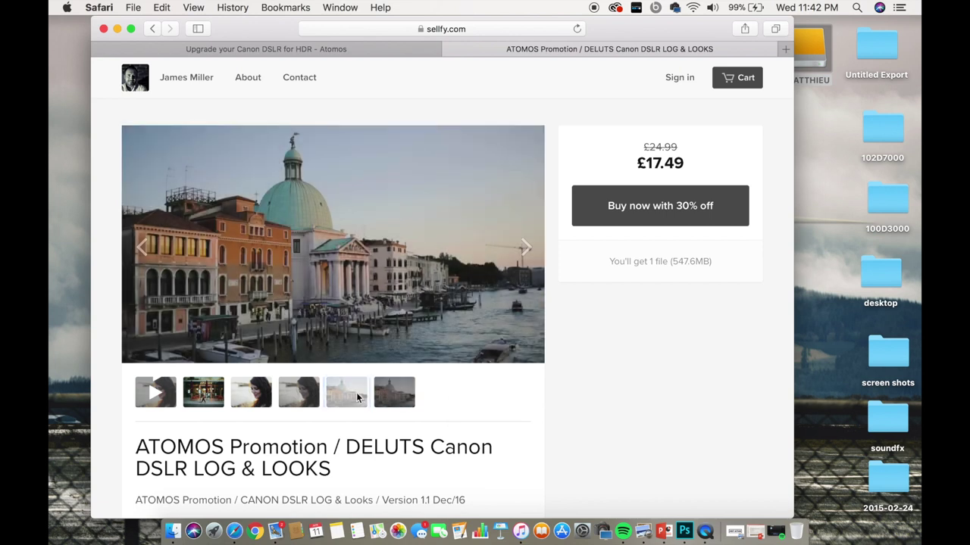
click(290, 405)
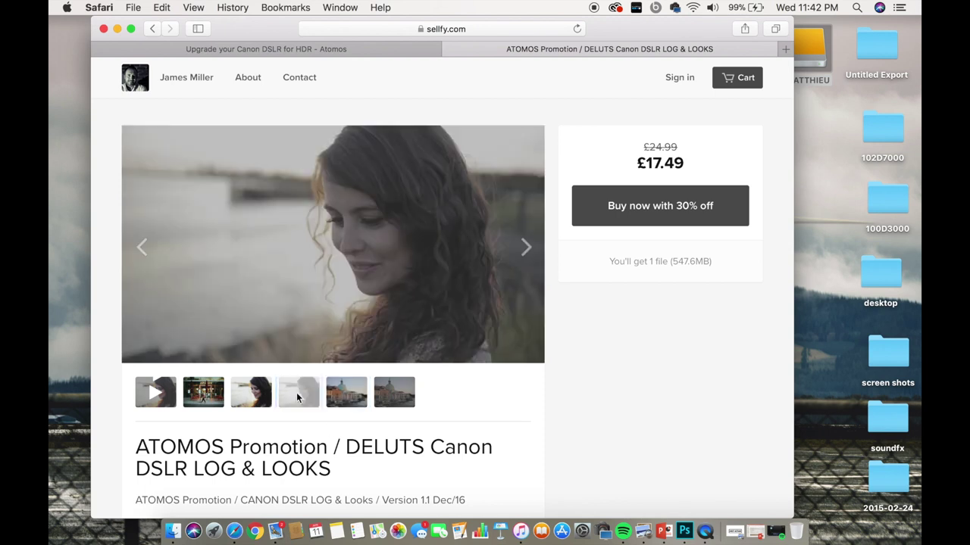
click(252, 397)
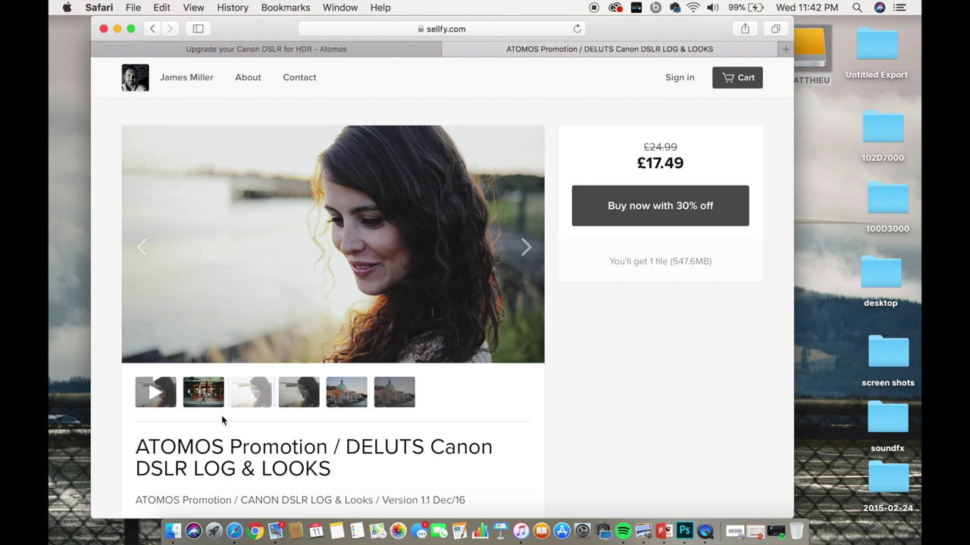
click(203, 391)
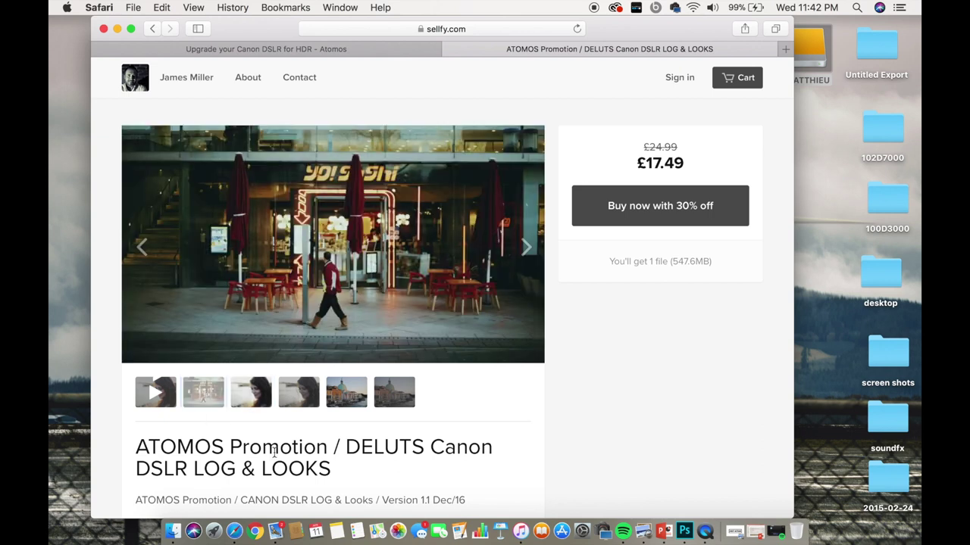